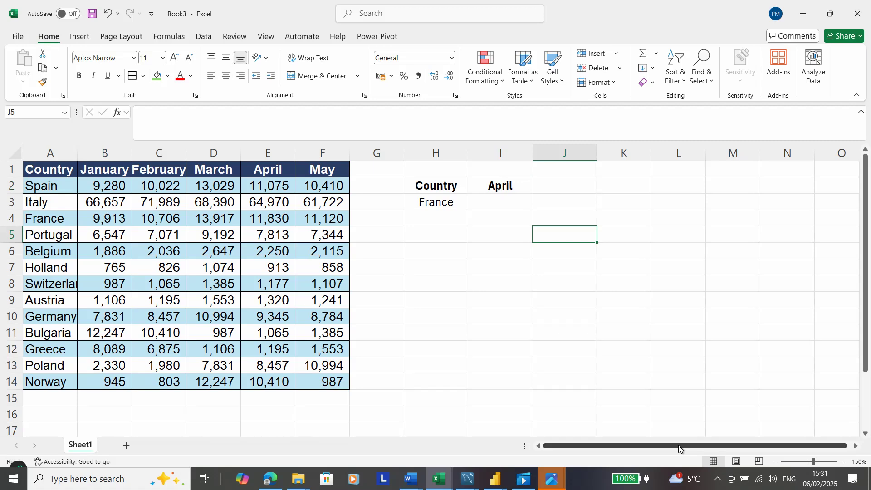
Enter VLOOKUP in cell J5 and XLOOKUP in cell J6 as the start of a function list
type("vloo")
key("BackSpace")
key("BackSpace")
key("BackSpace")
key("BackSpace")
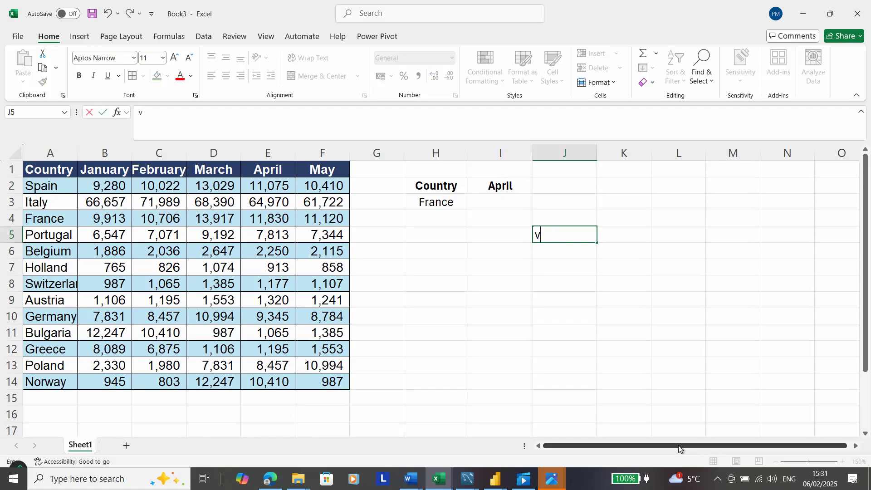
key("Caps_Lock")
type("V")
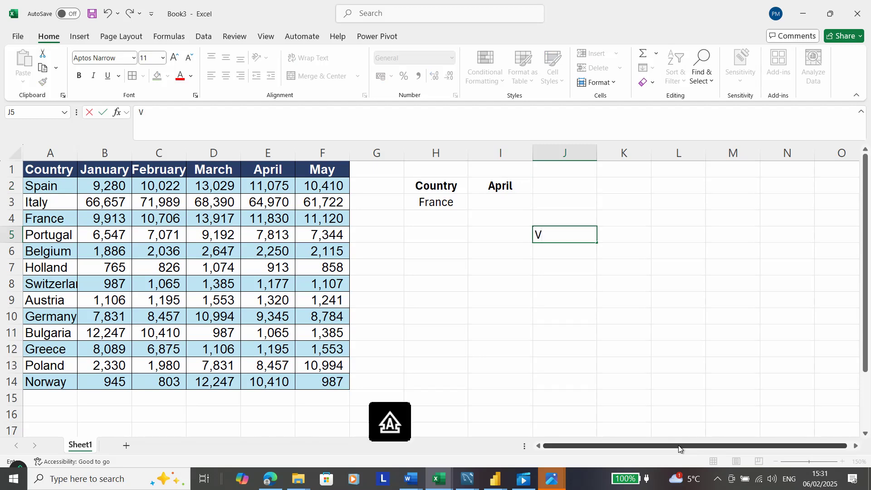
type("LOOKUP")
key("Return")
type("XL")
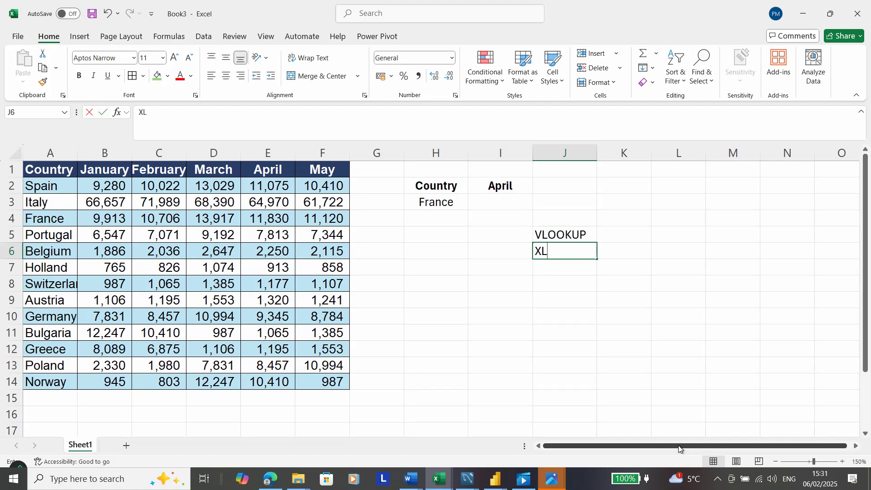
type("OOKUP")
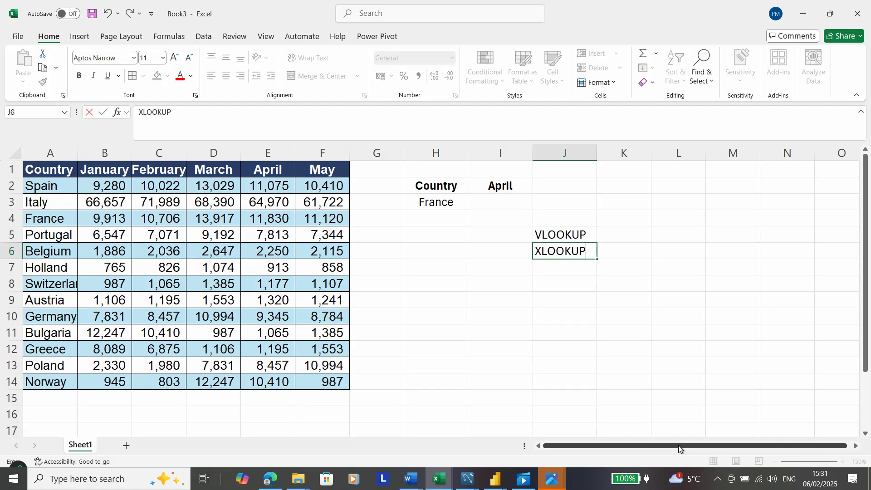
key("Return")
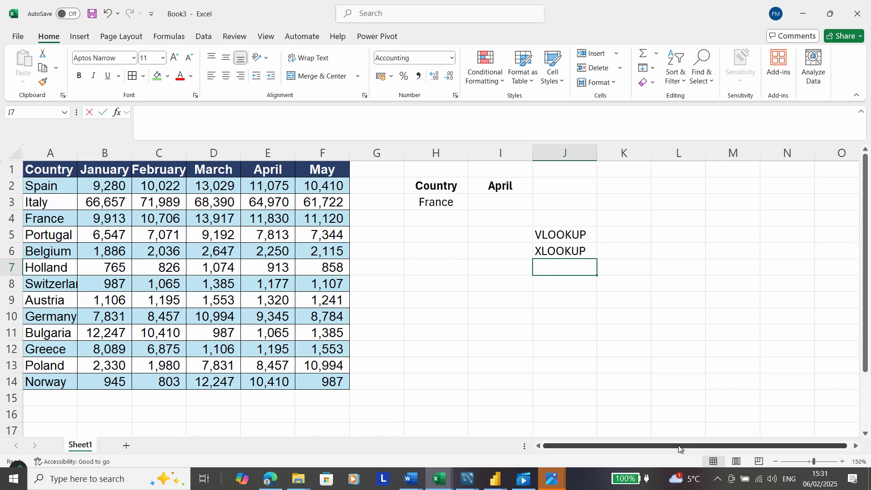
Add HLOOKUP in cell J7 and INDEX AND MATCH in cell J8 to the function list
type("HLOOKUP")
key("Home")
key("Return")
type("INDEC")
key("BackSpace")
type("X")
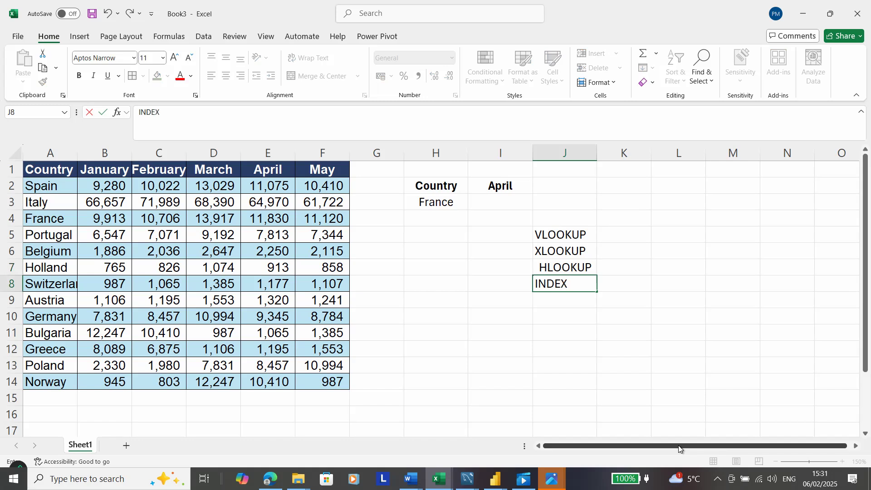
type(" AND MATCH")
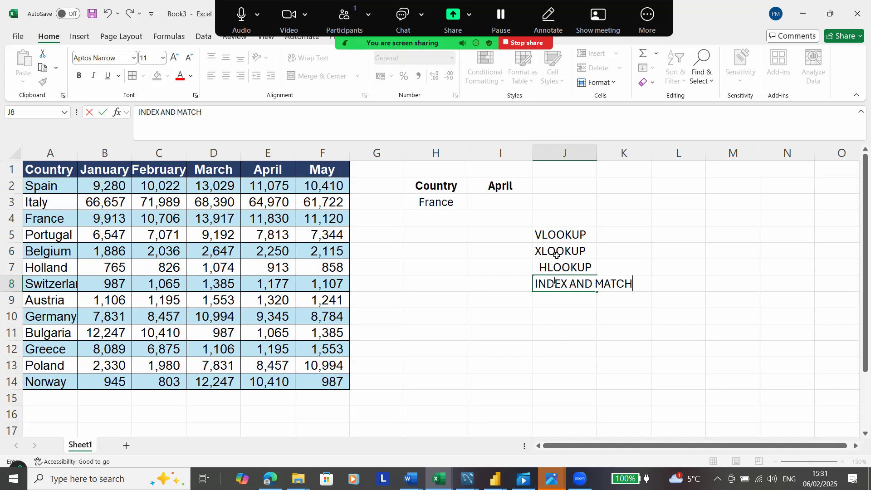
Enter DGET in cell J11 as a separate heading below the function list
left_click(561, 334)
left_click(561, 335)
type("DGET")
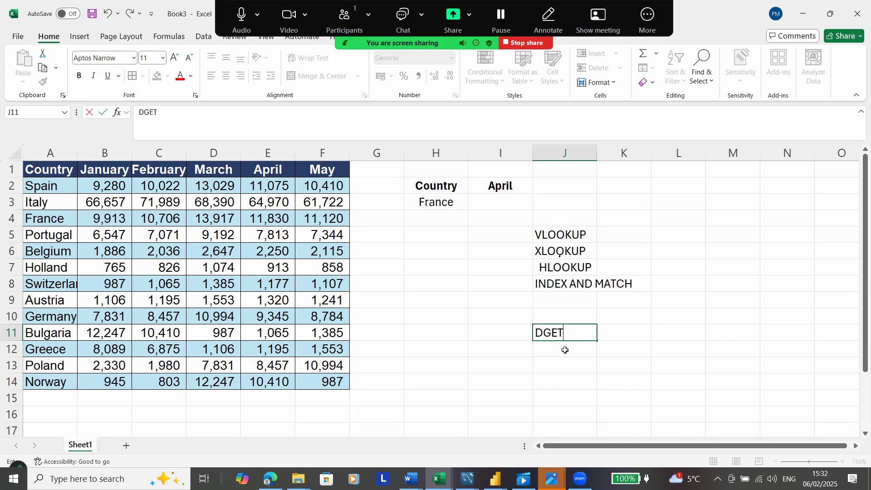
List the DGET arguments database, field and criteria in cells J12 to J14
left_click(564, 350)
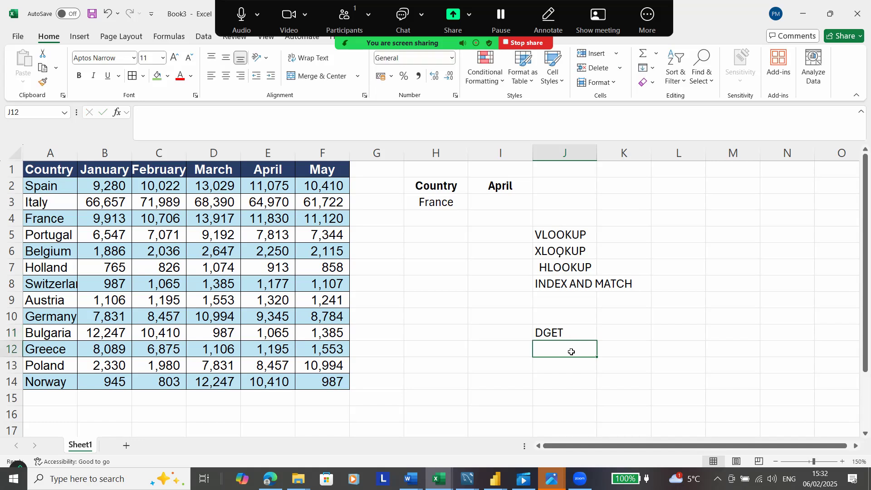
key("Caps_Lock")
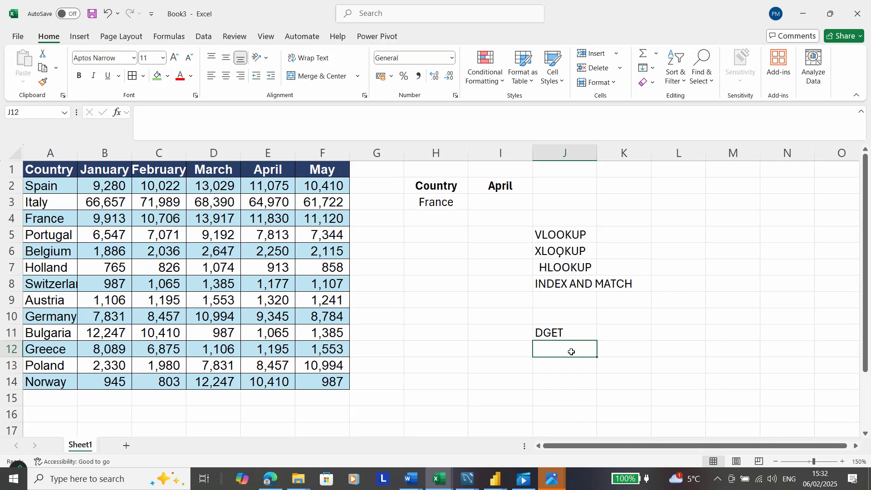
type("dat")
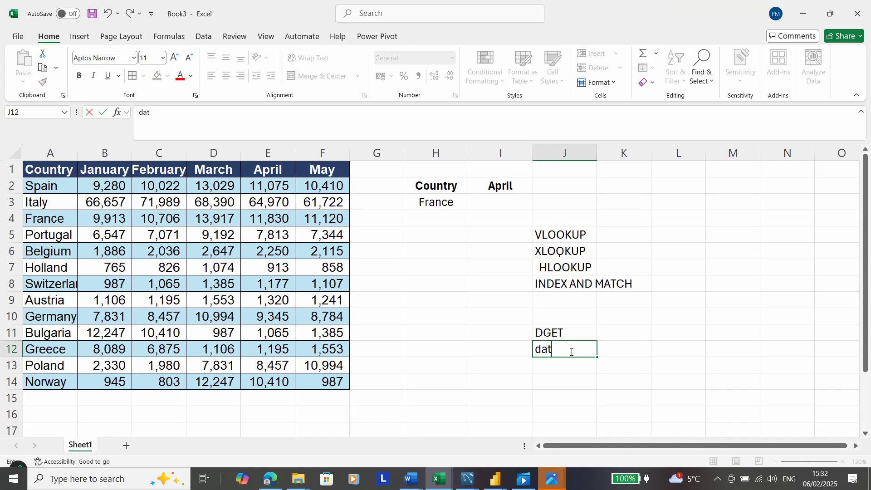
type("abase")
key("Return")
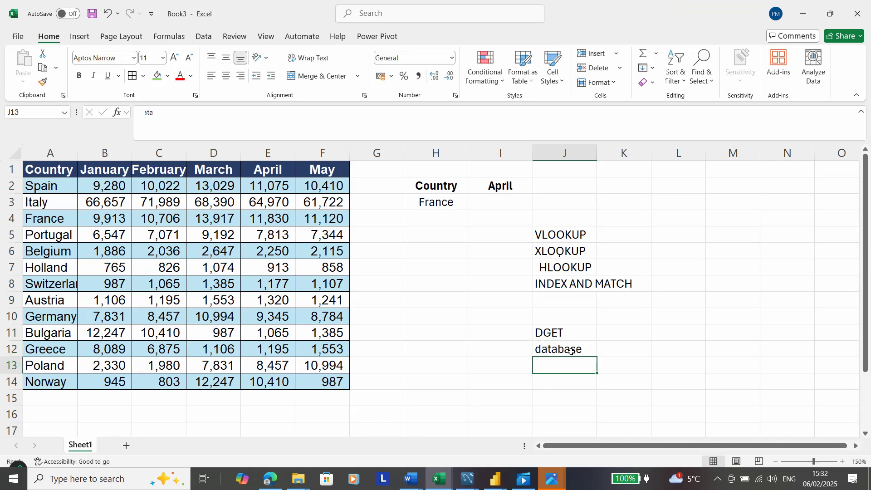
type("field")
key("Return")
type("criteria")
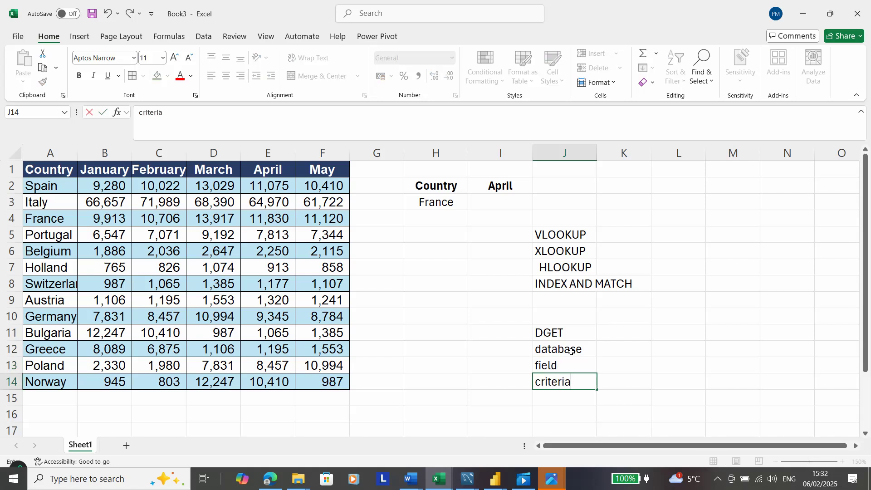
Make the DGET heading in cell J11 bold
left_click(571, 336)
key("ctrl+b")
left_click(564, 354)
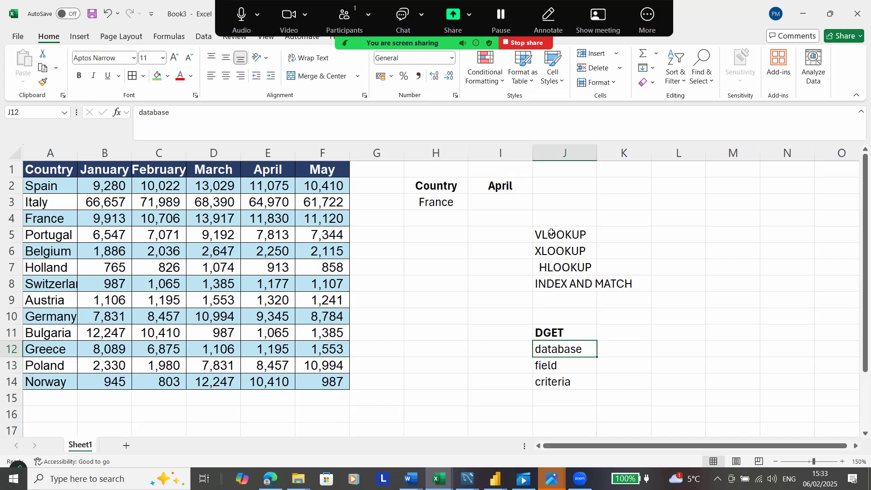
left_click_drag(550, 232, 550, 279)
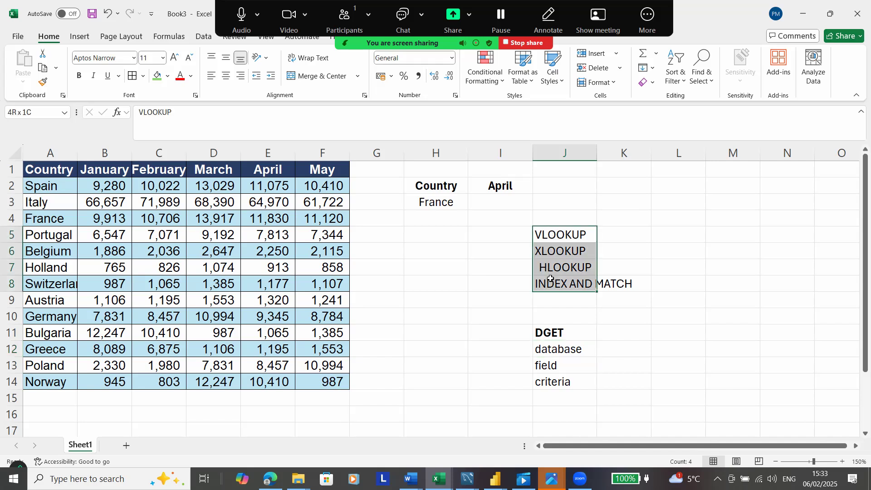
Enter a DGET formula in I3 with database A1:F14, field I2 and criteria H2:H3
left_click(502, 197)
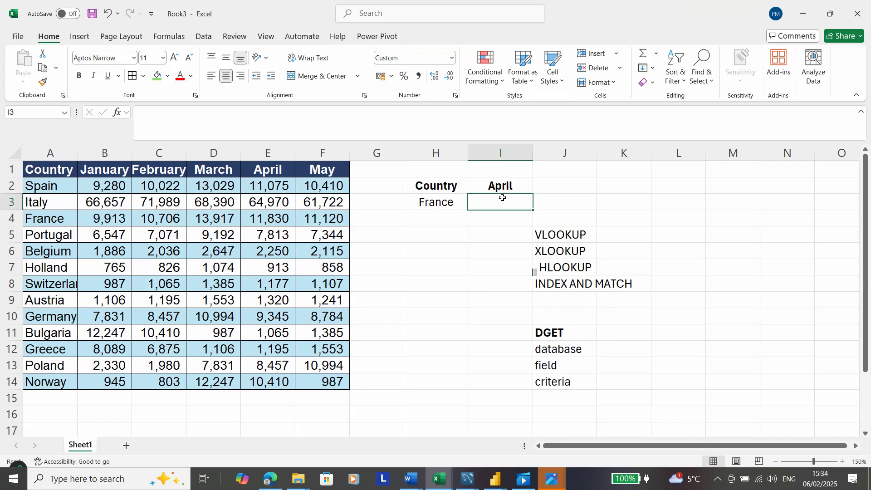
type("=")
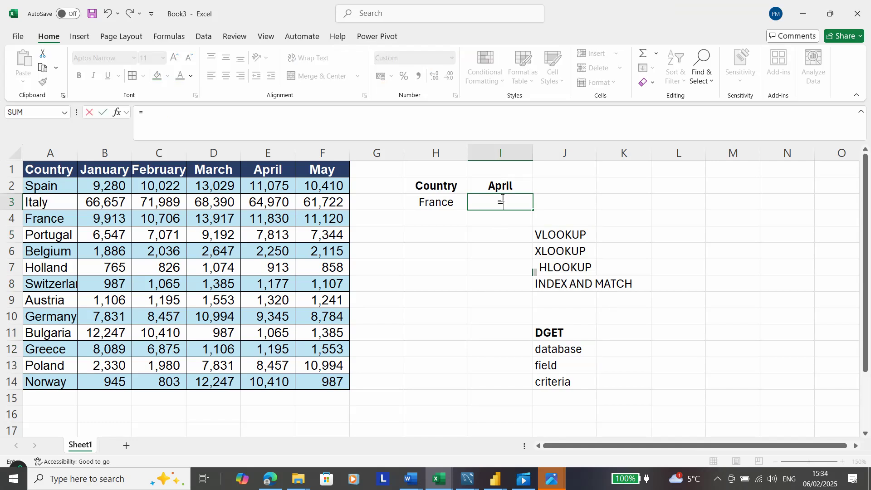
type("DGETR")
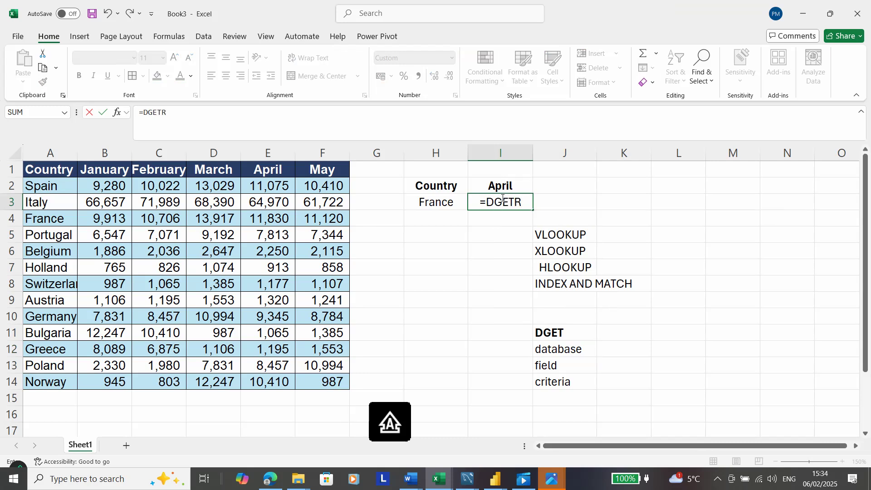
key("BackSpace")
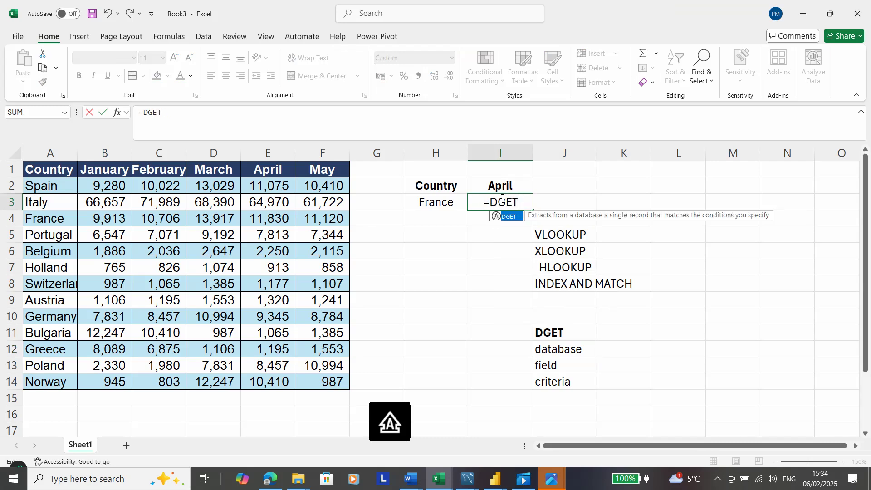
type("(")
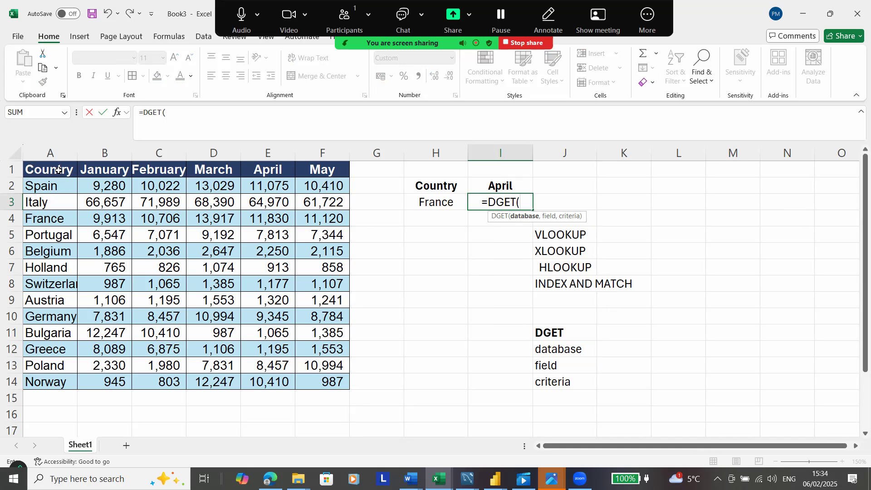
left_click_drag(53, 170, 302, 376)
type(",")
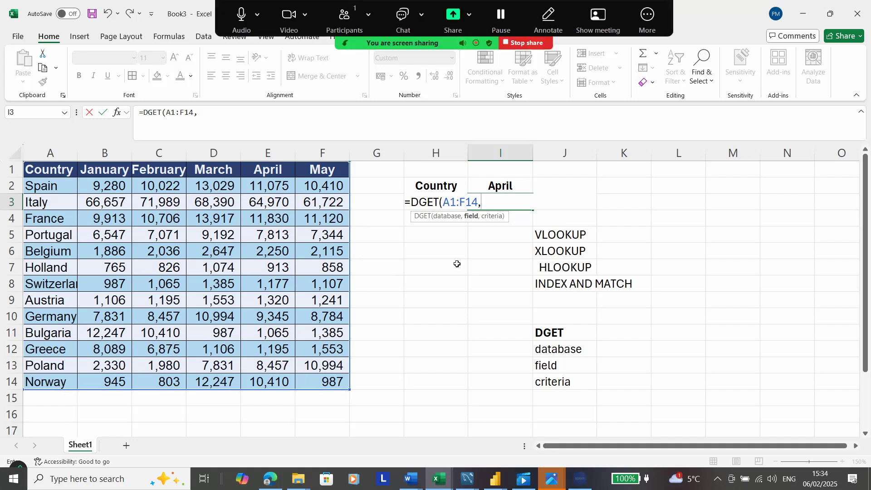
left_click(501, 185)
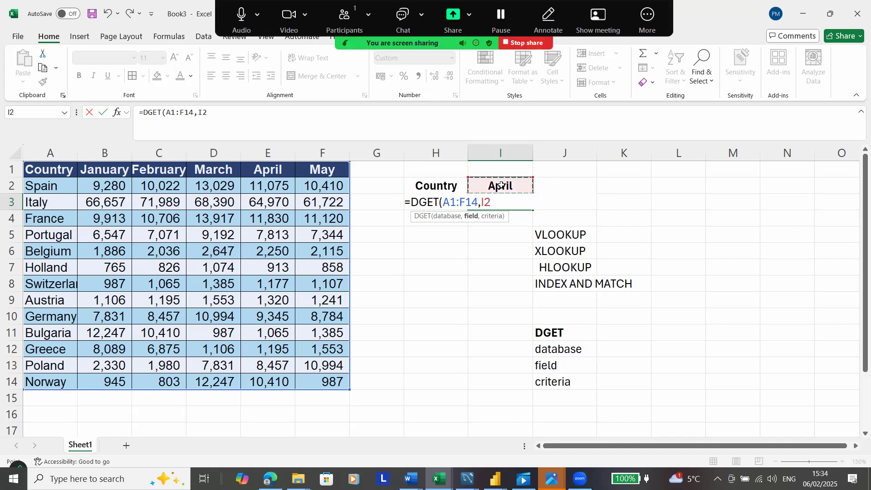
type(",")
left_click_drag(449, 184, 447, 203)
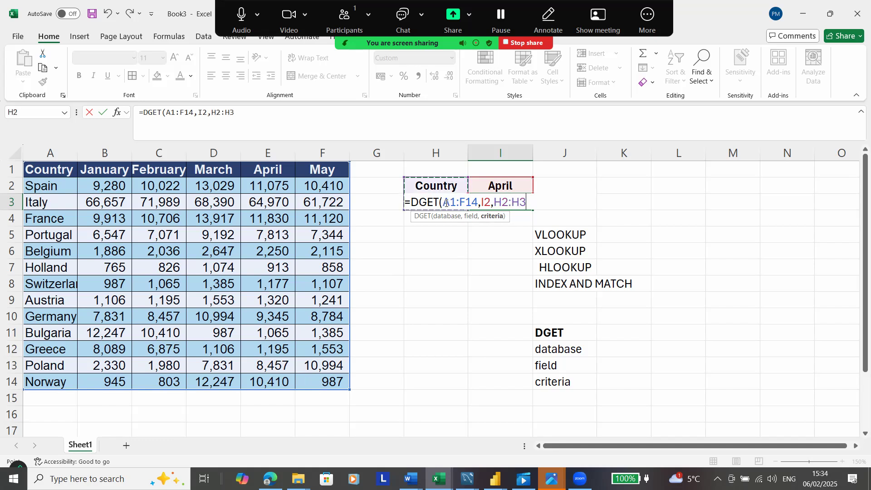
key("Return")
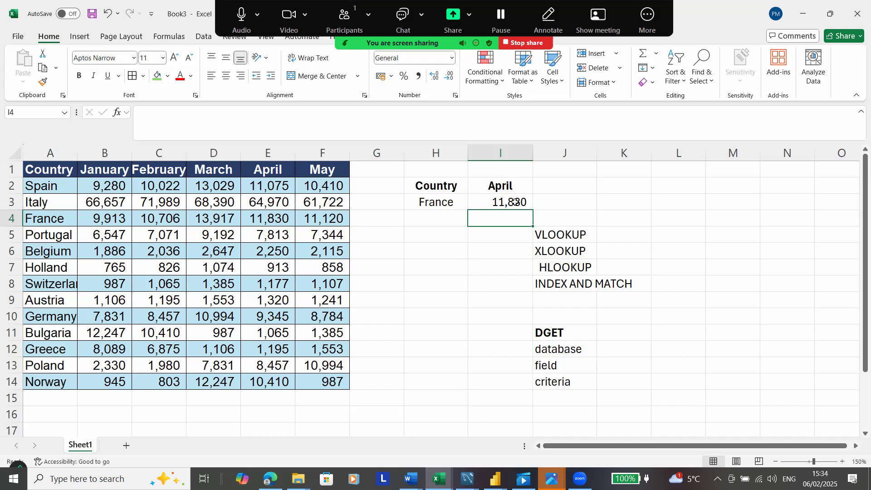
Apply borders to all cells of the small lookup table in H2:I3
left_click_drag(435, 186, 508, 202)
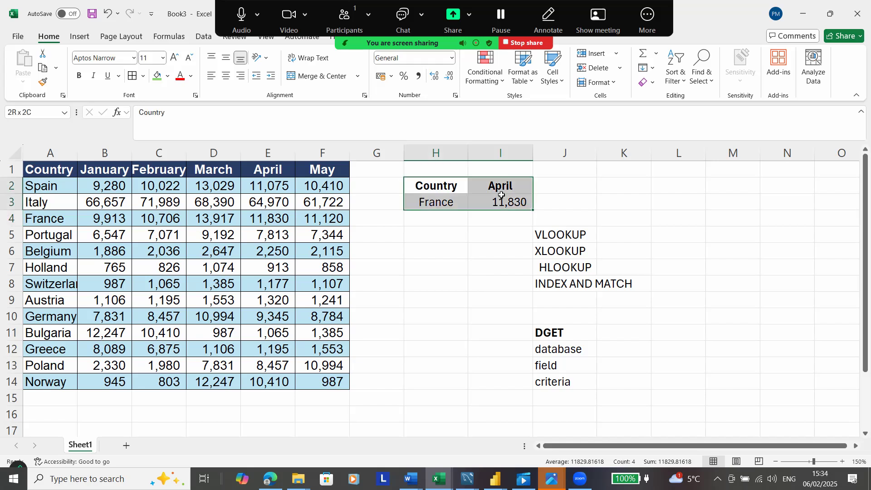
left_click(133, 75)
left_click(438, 277)
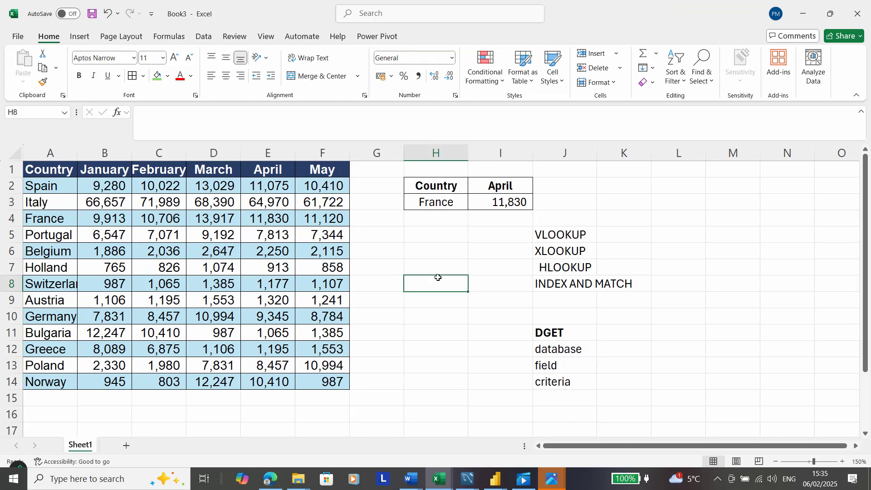
Change the lookup country in cell H3 to Poland
left_click(443, 205)
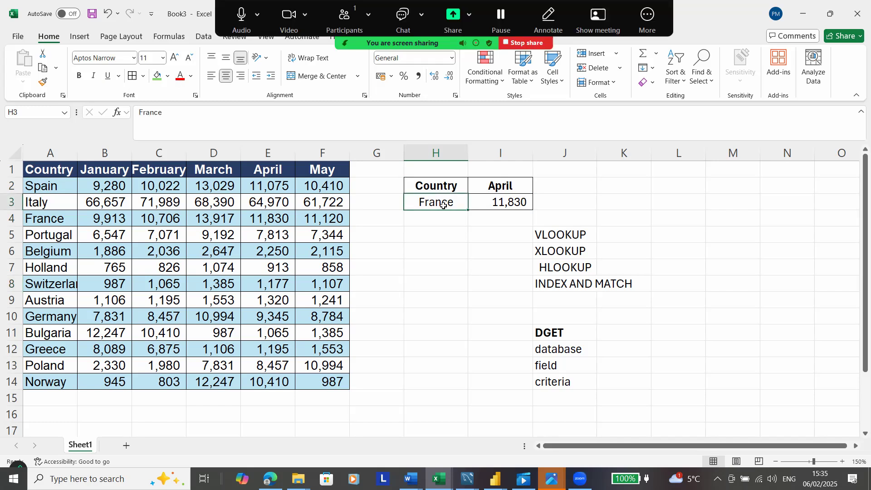
type("p")
key("Caps_Lock")
type("OLAN")
key("BackSpace")
key("BackSpace")
key("BackSpace")
key("BackSpace")
key("BackSpace")
type("P")
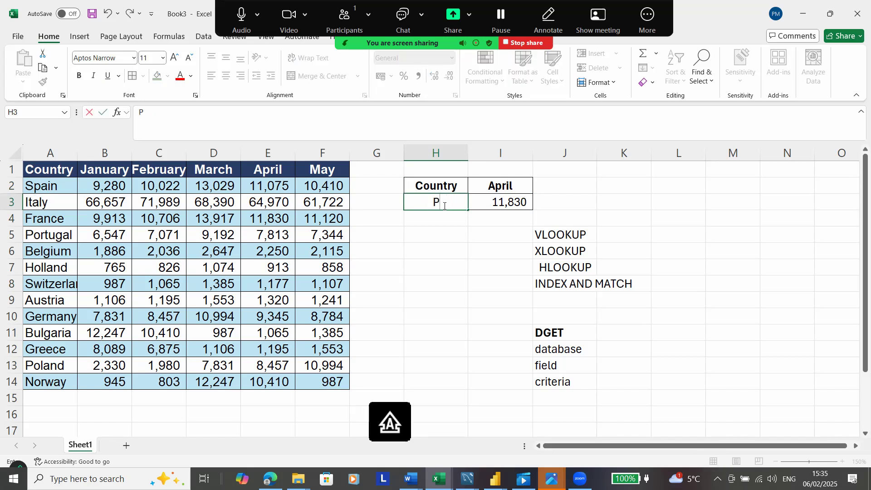
key("Caps_Lock")
type("oland")
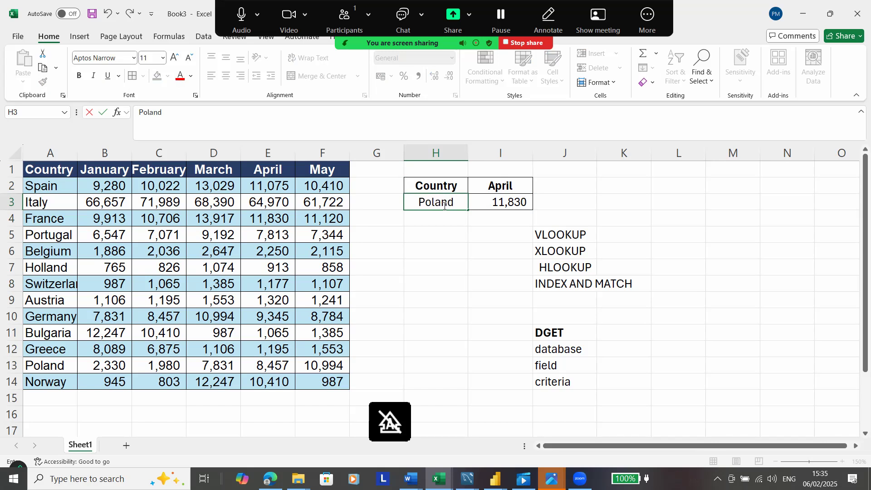
key("Return")
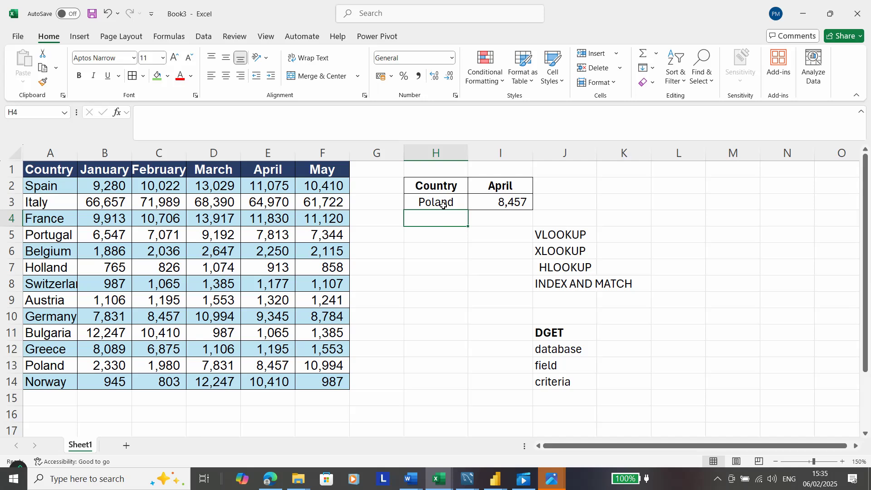
Set the lookup country in cell H3 to Belgium
left_click(443, 205)
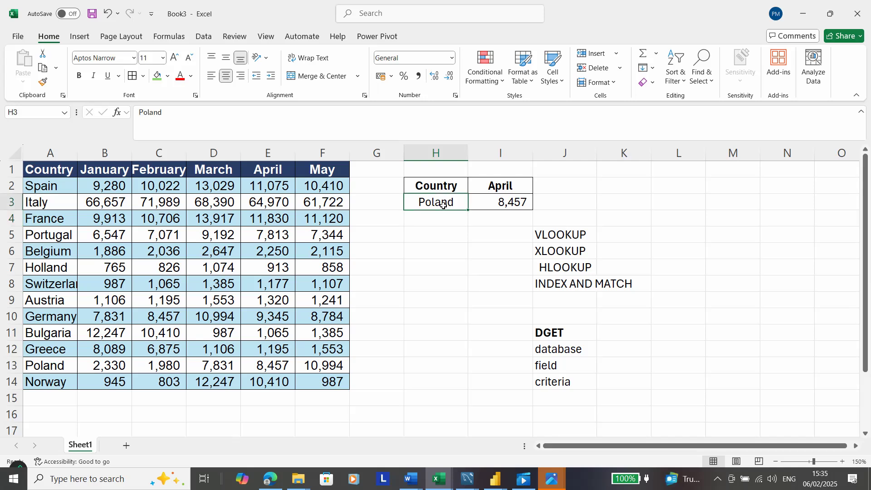
type("B")
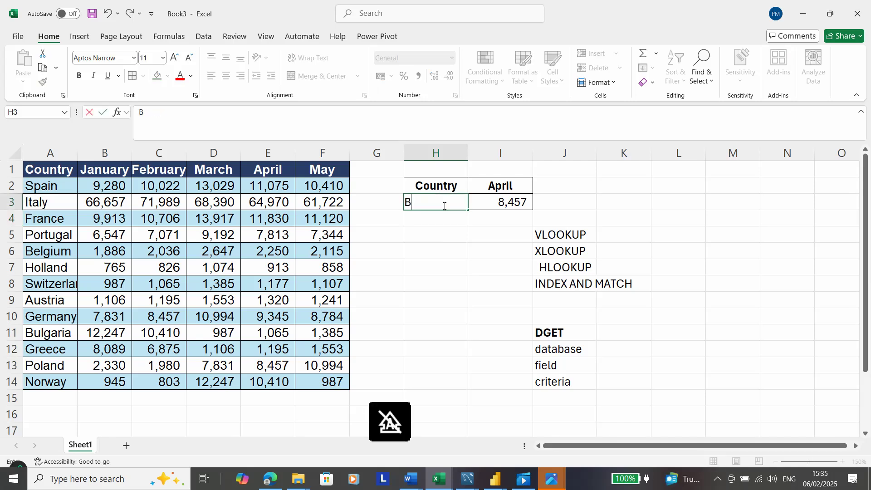
type("elgium")
key("Return")
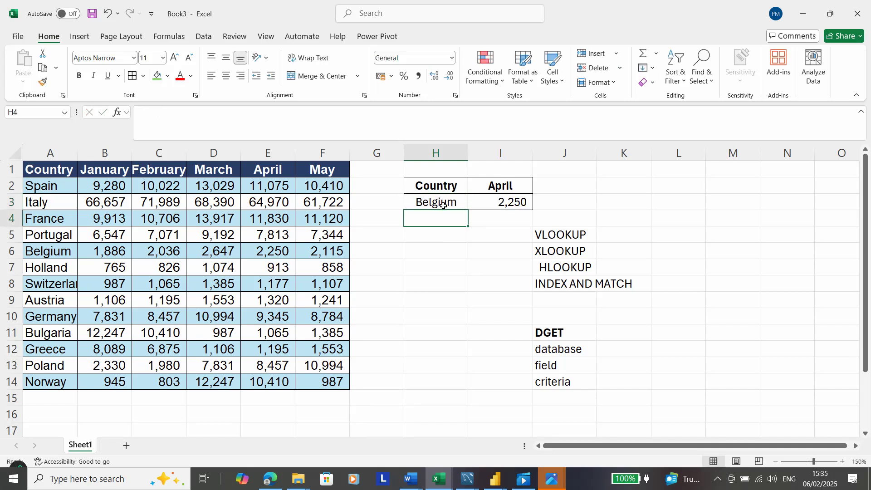
Set the lookup month in cell I2 to January
key("Up")
key("Up")
key("Right")
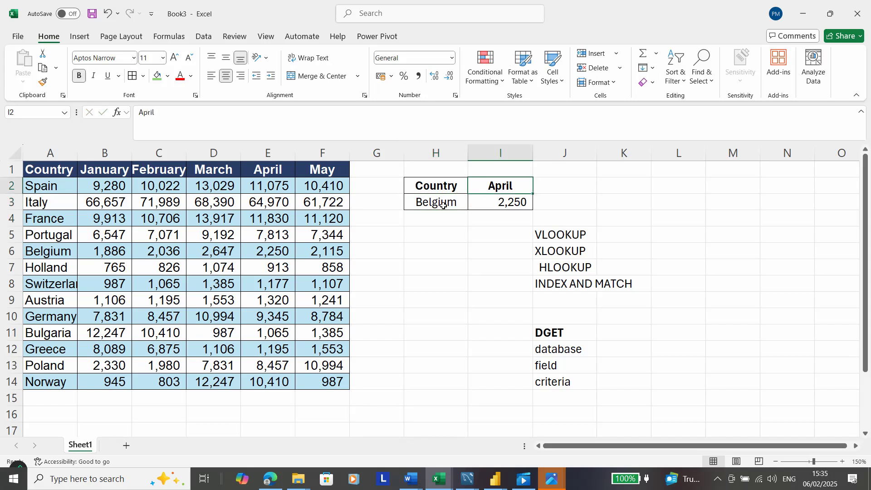
type("January")
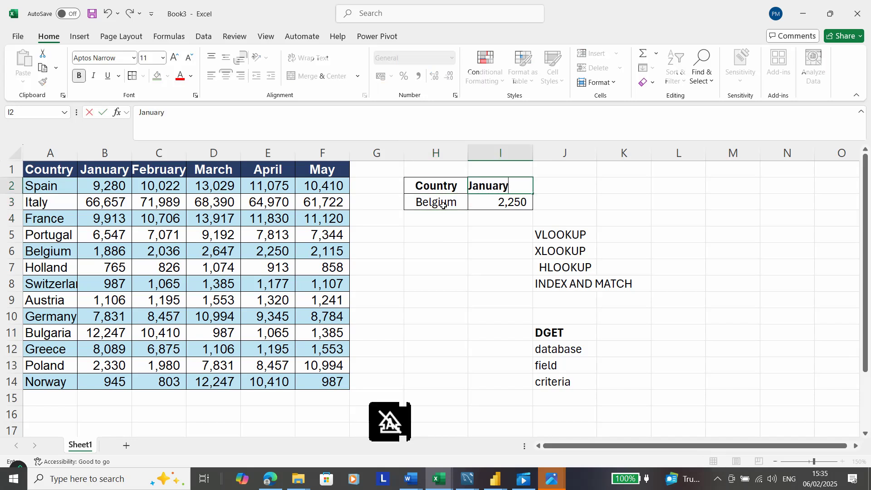
key("Return")
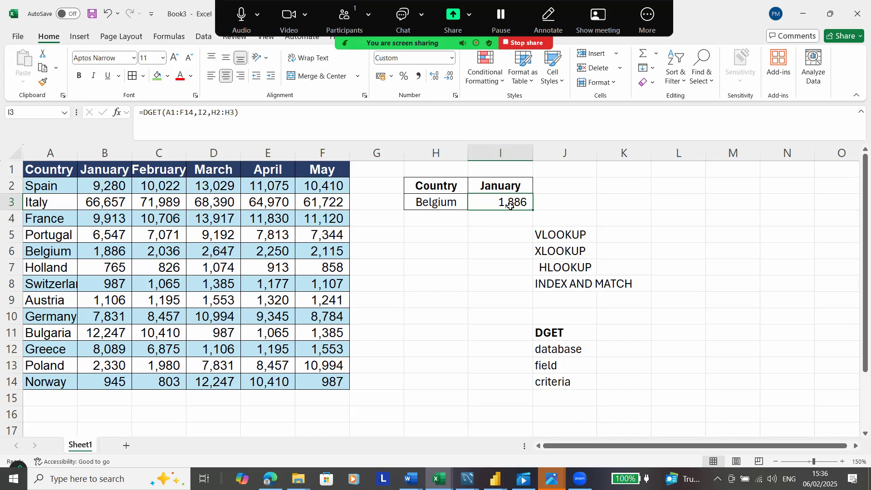
Add April as a second month heading in J2 and fill the DGET formula from I3 across into J3
left_click(554, 183)
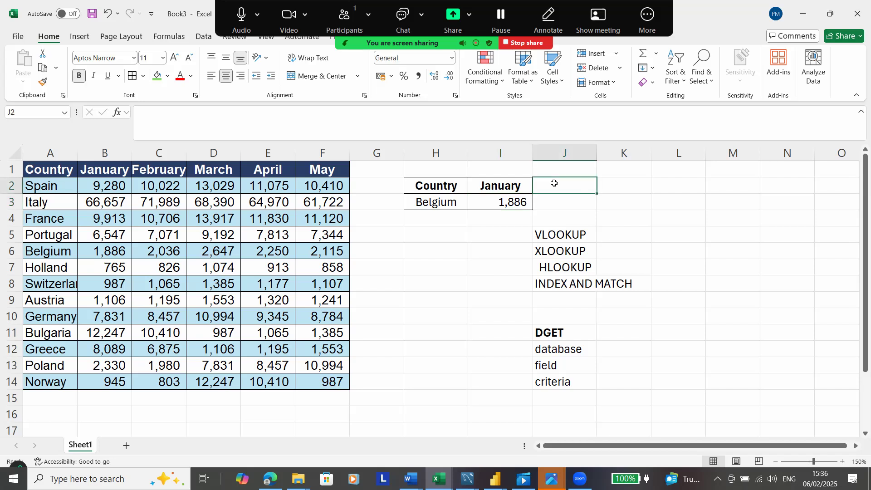
type("April")
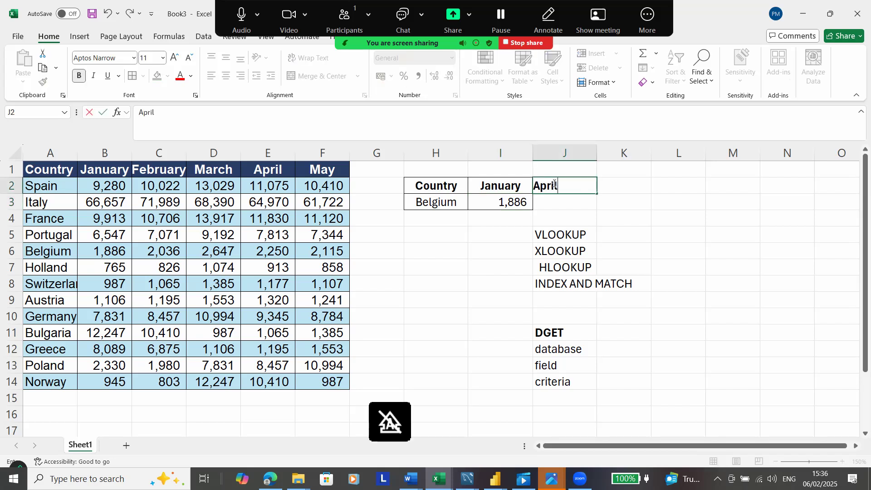
key("Return")
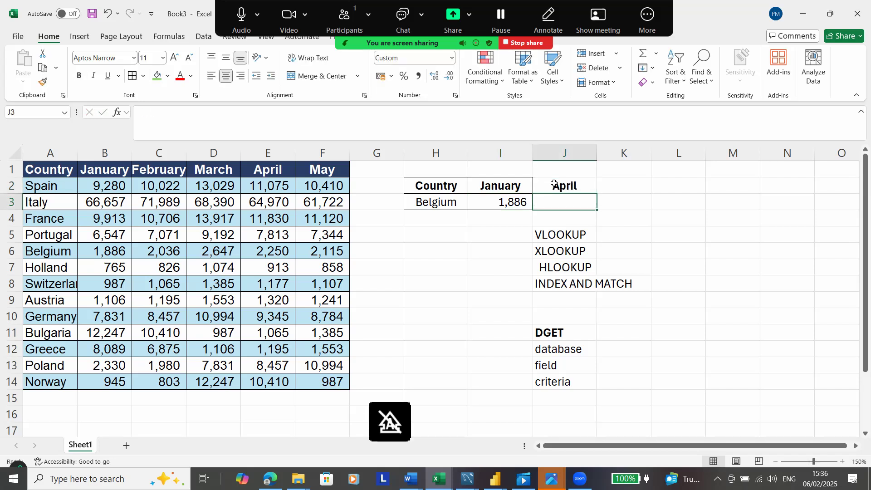
left_click(513, 200)
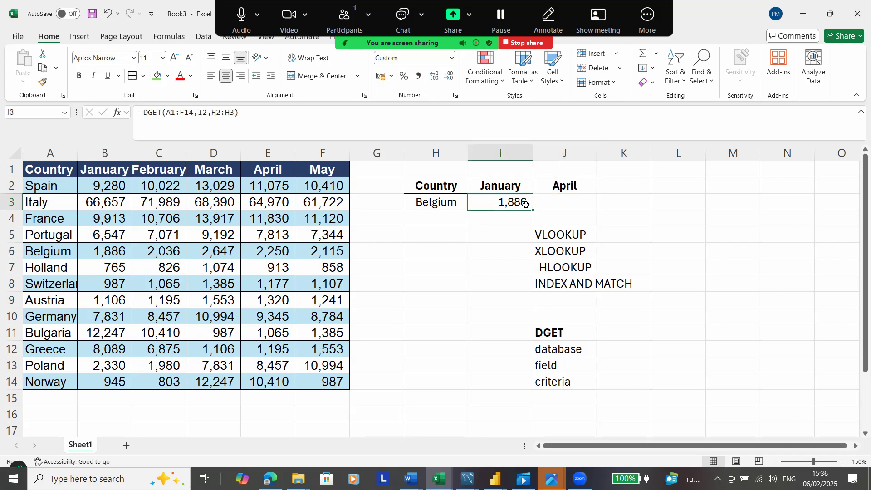
left_click_drag(538, 210, 614, 203)
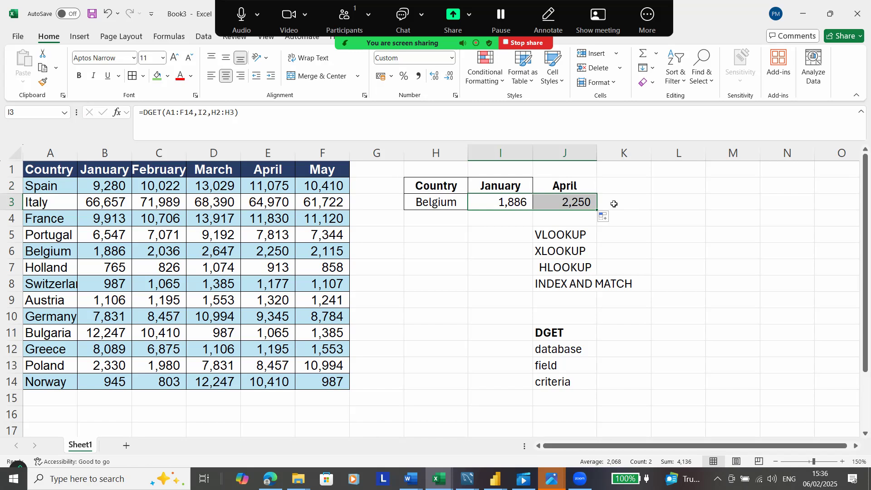
left_click(579, 206)
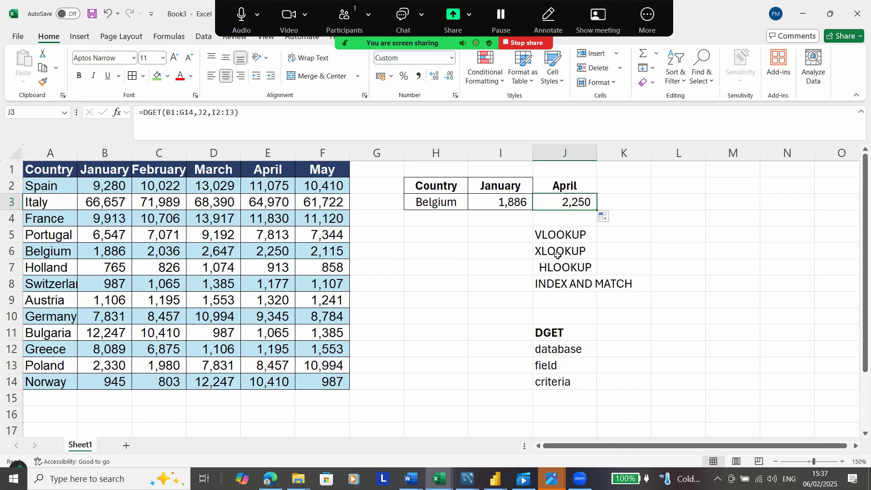
left_click(648, 22)
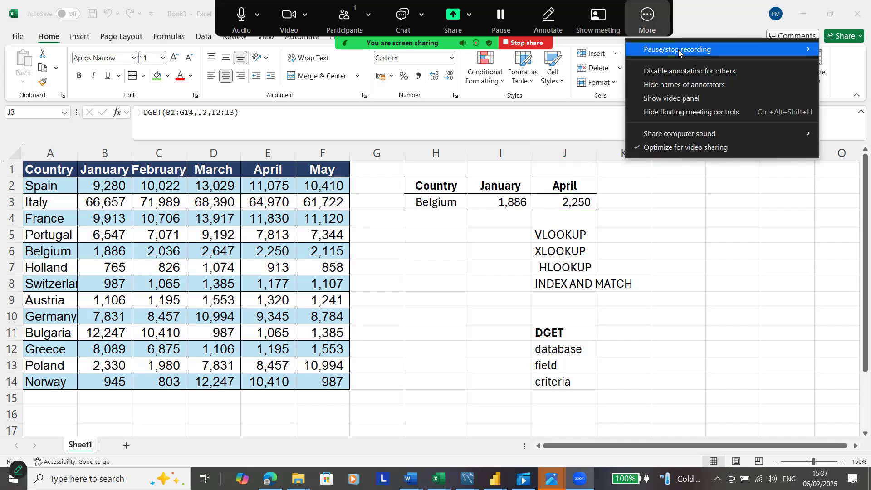